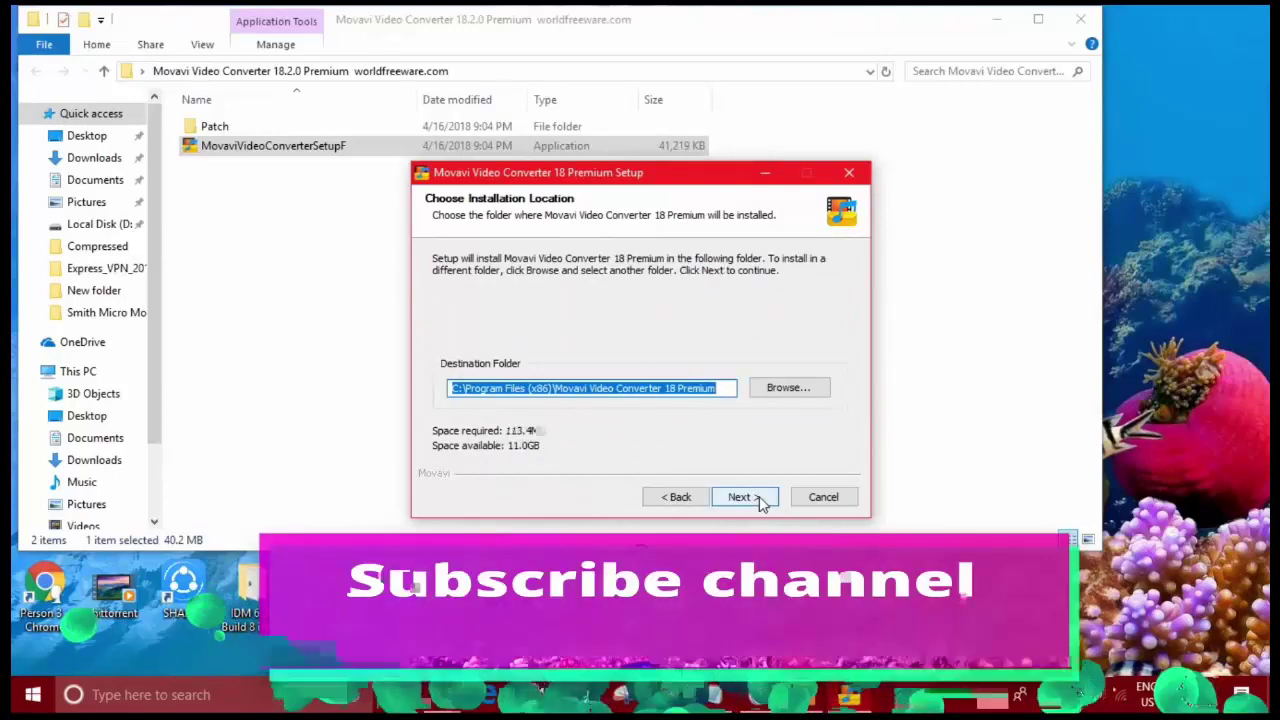
- Install Movavi Video Converter 18 Premium in the default folder and finish setup with the run, context-menu and usage-stats options cleared
click(759, 500)
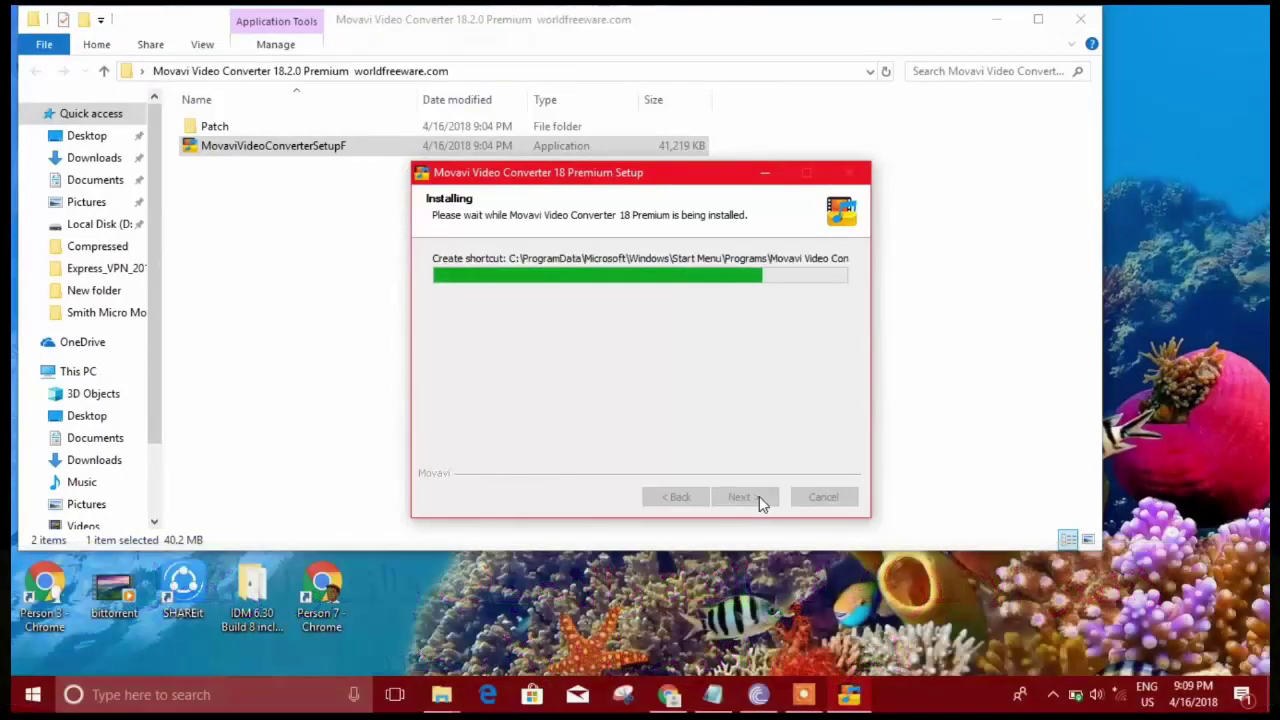
click(759, 496)
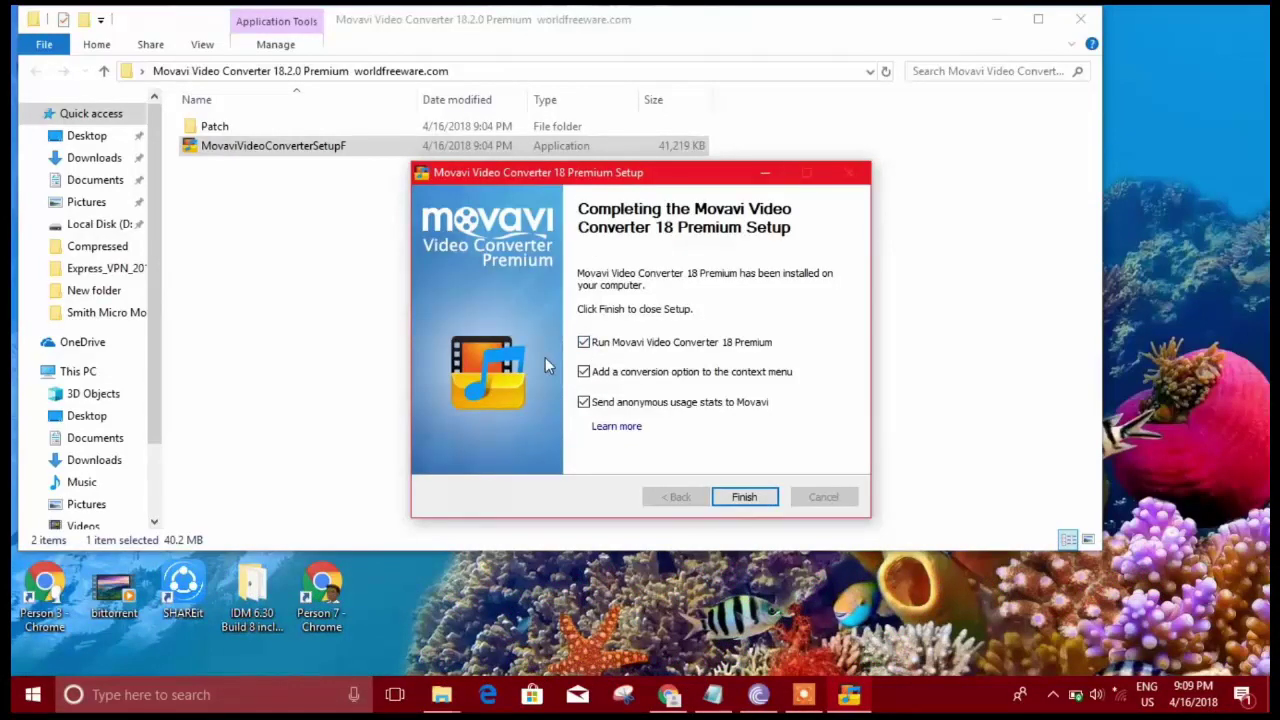
click(584, 372)
click(584, 343)
click(585, 403)
click(745, 498)
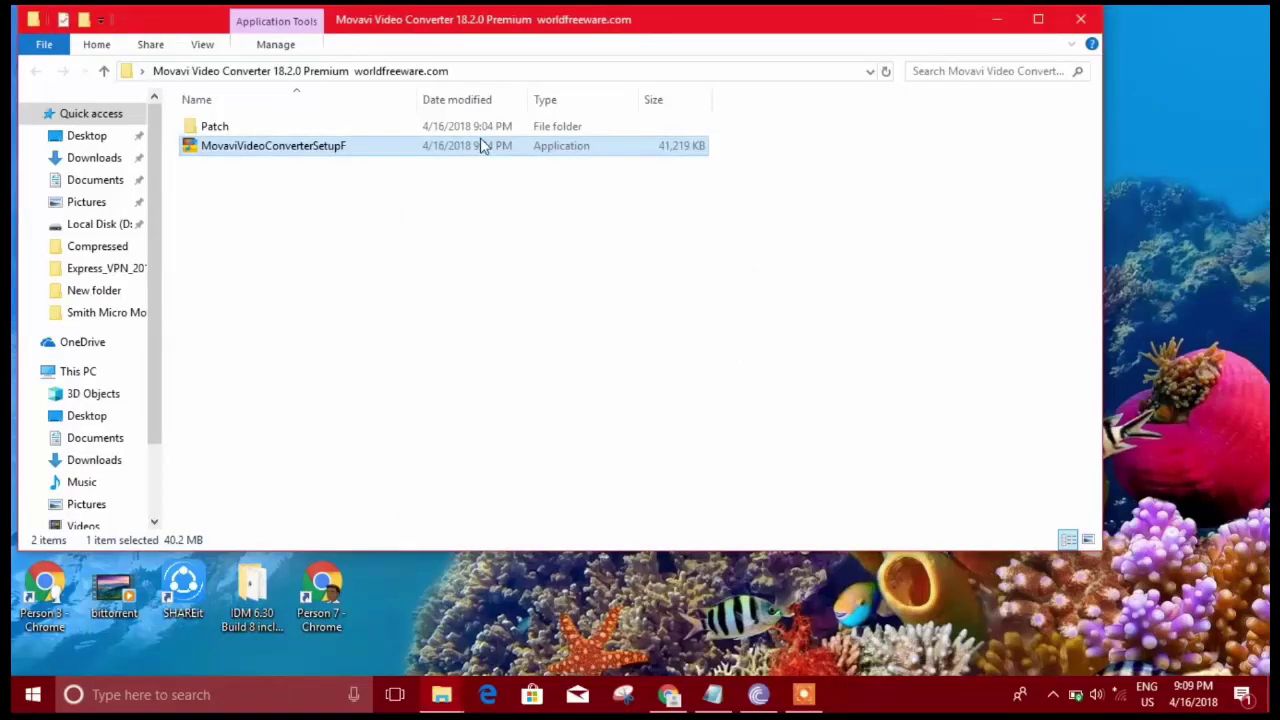
- Extract the Patch ZIP archive inside the Patch folder directly into that same folder
double_click(420, 130)
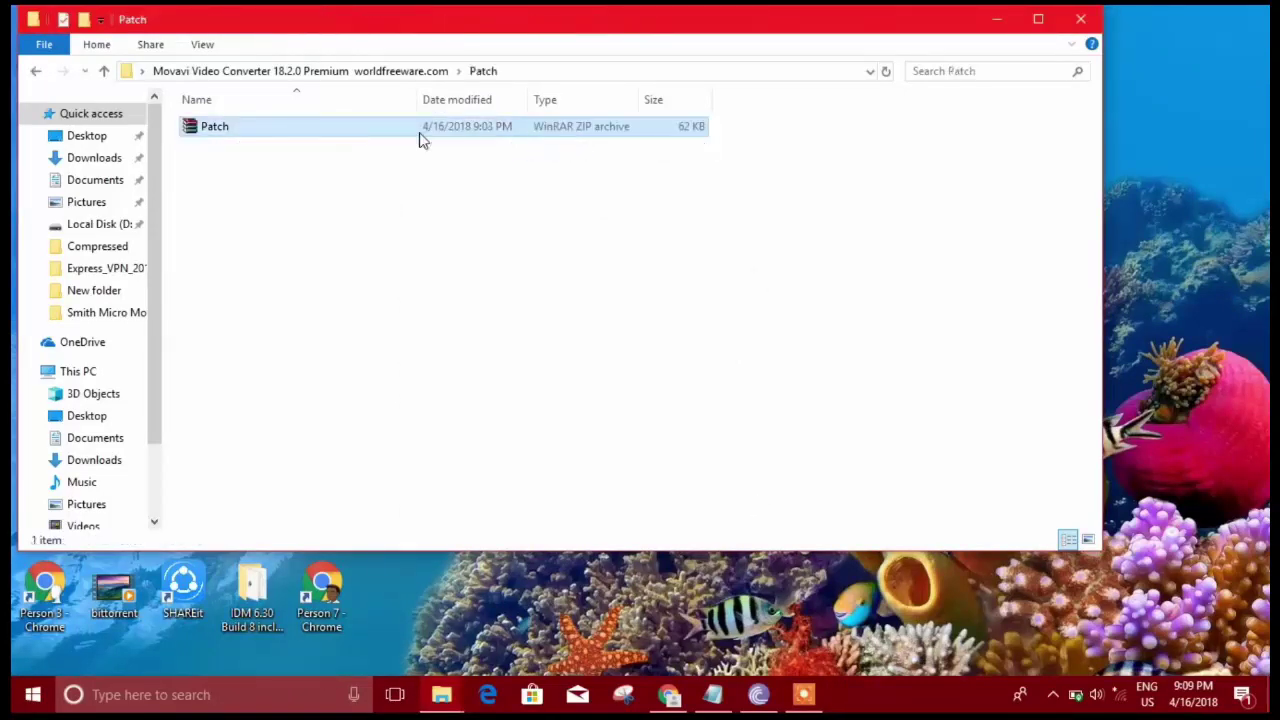
click(390, 135)
right_click(390, 135)
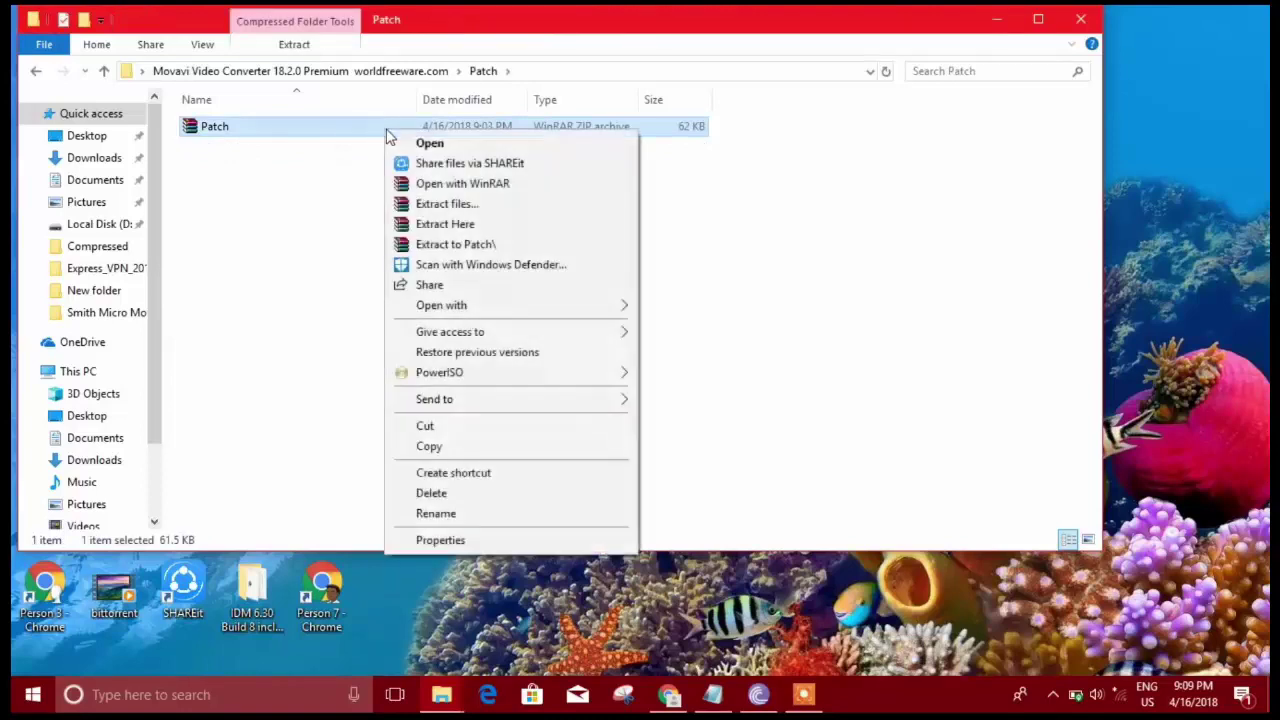
click(457, 224)
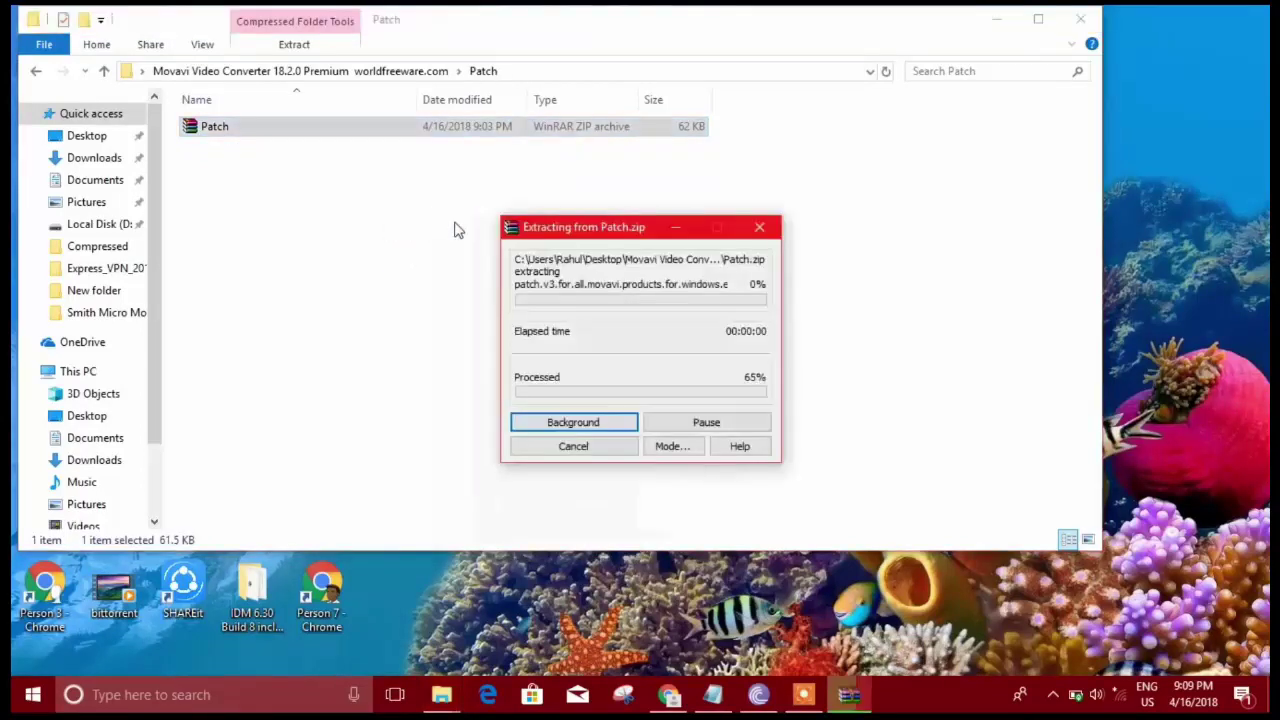
- Copy the two extracted files, the patch.v3.for.all.movavi.products.for.windows application and its MD5 file
drag(728, 120, 577, 147)
right_click(577, 147)
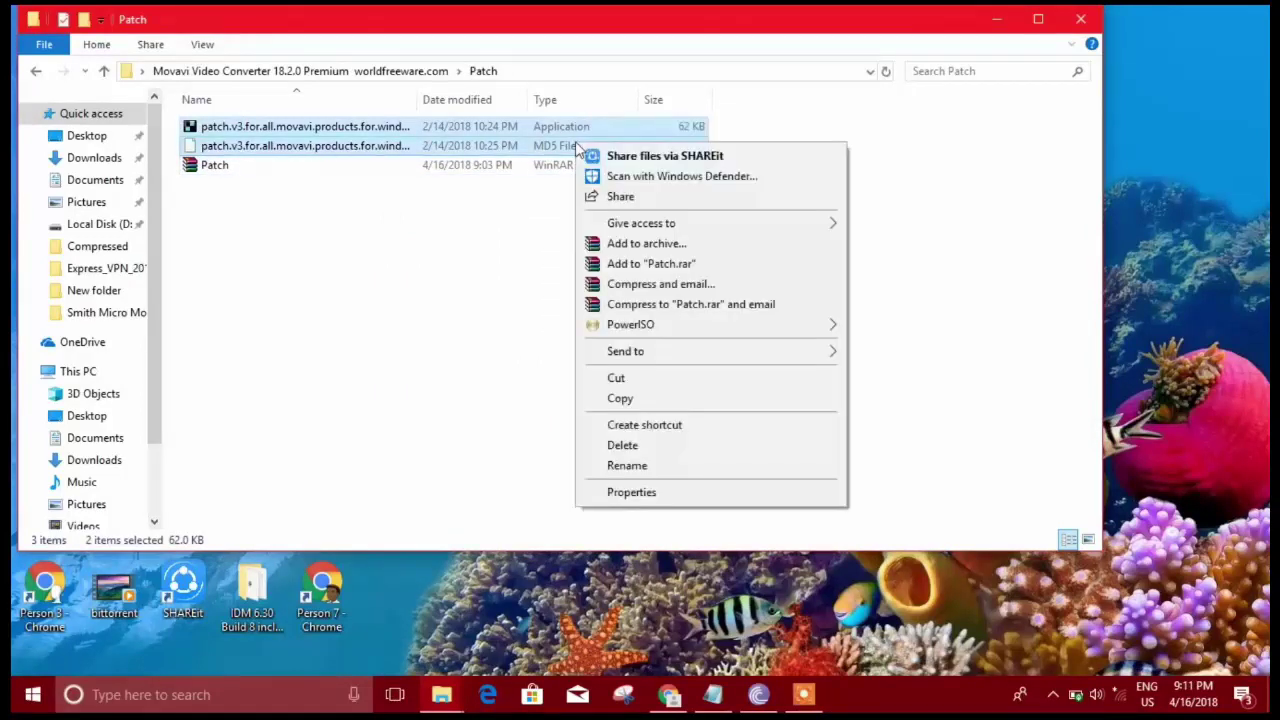
click(640, 400)
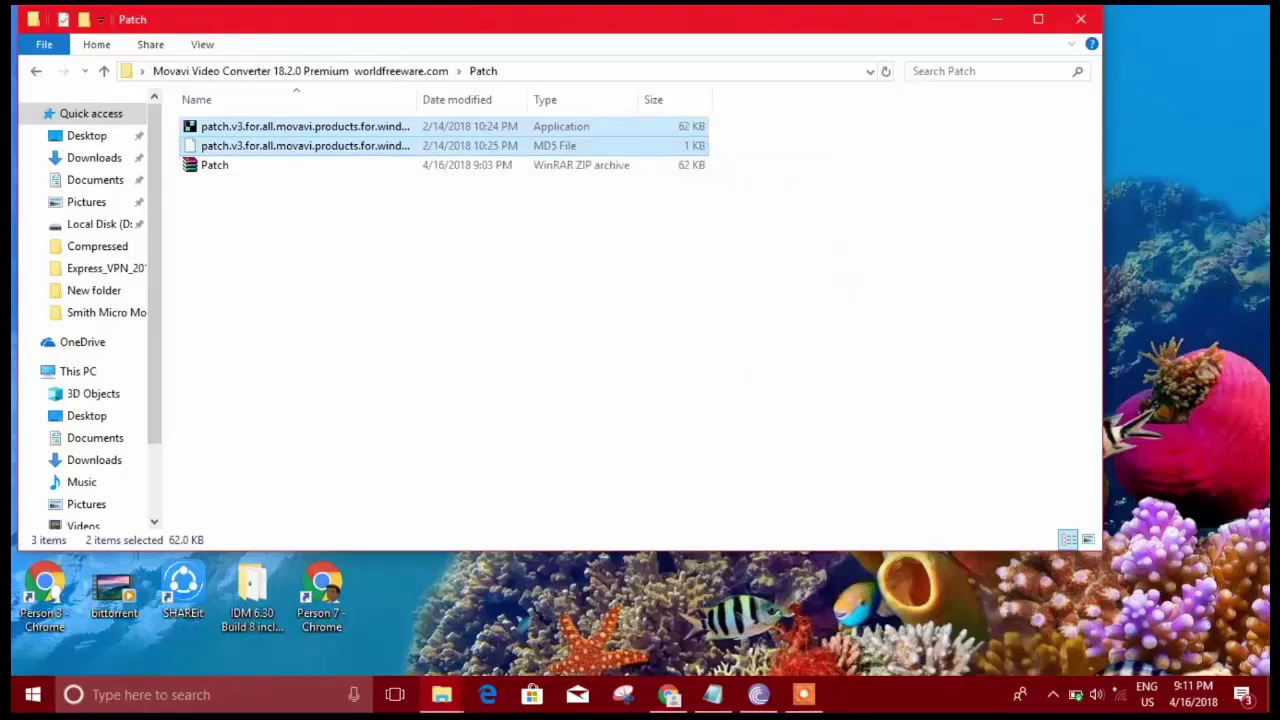
- Move the Movavi Video Converter 18 Premium shortcut to an open area of the desktop and open its file location
click(997, 19)
drag(423, 232, 830, 320)
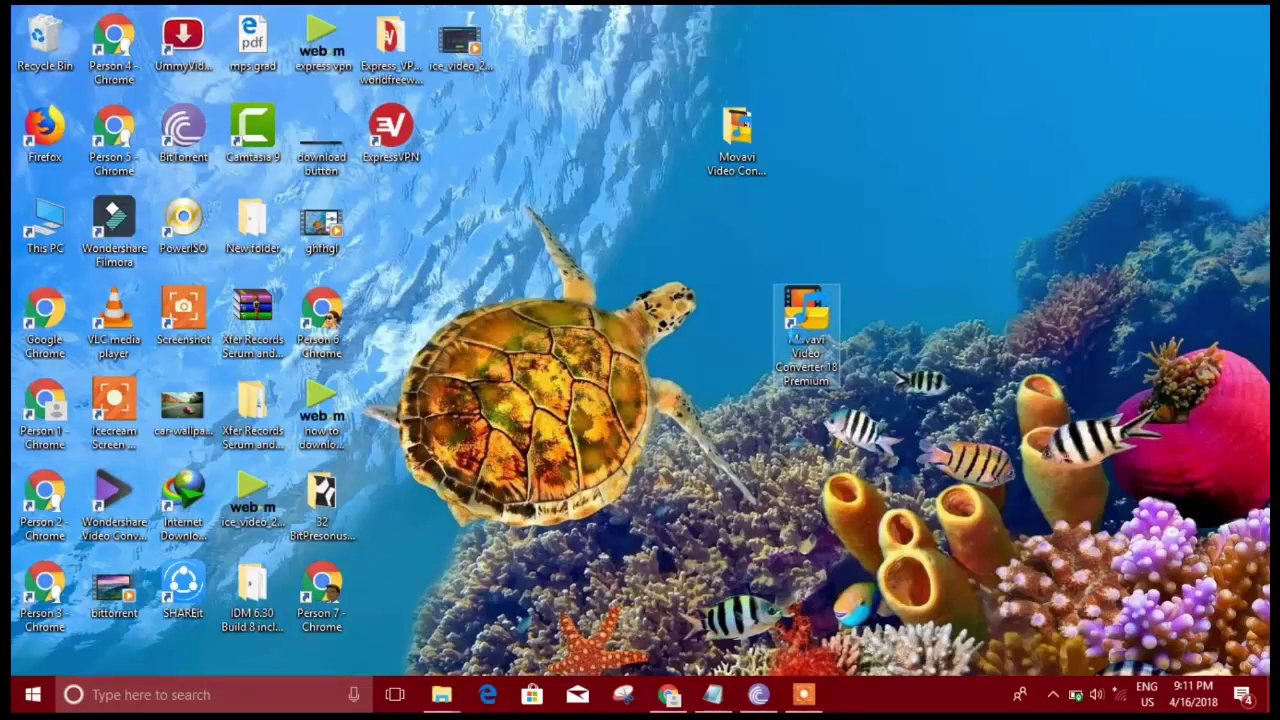
right_click(799, 340)
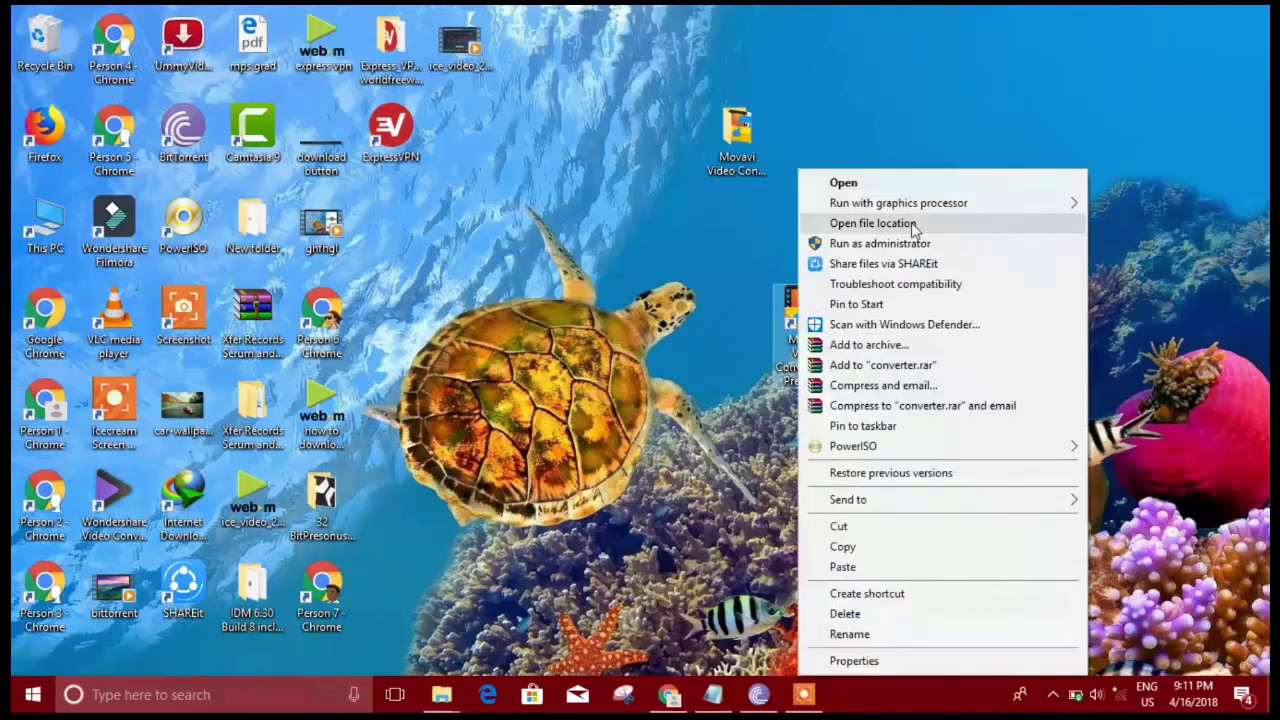
click(913, 224)
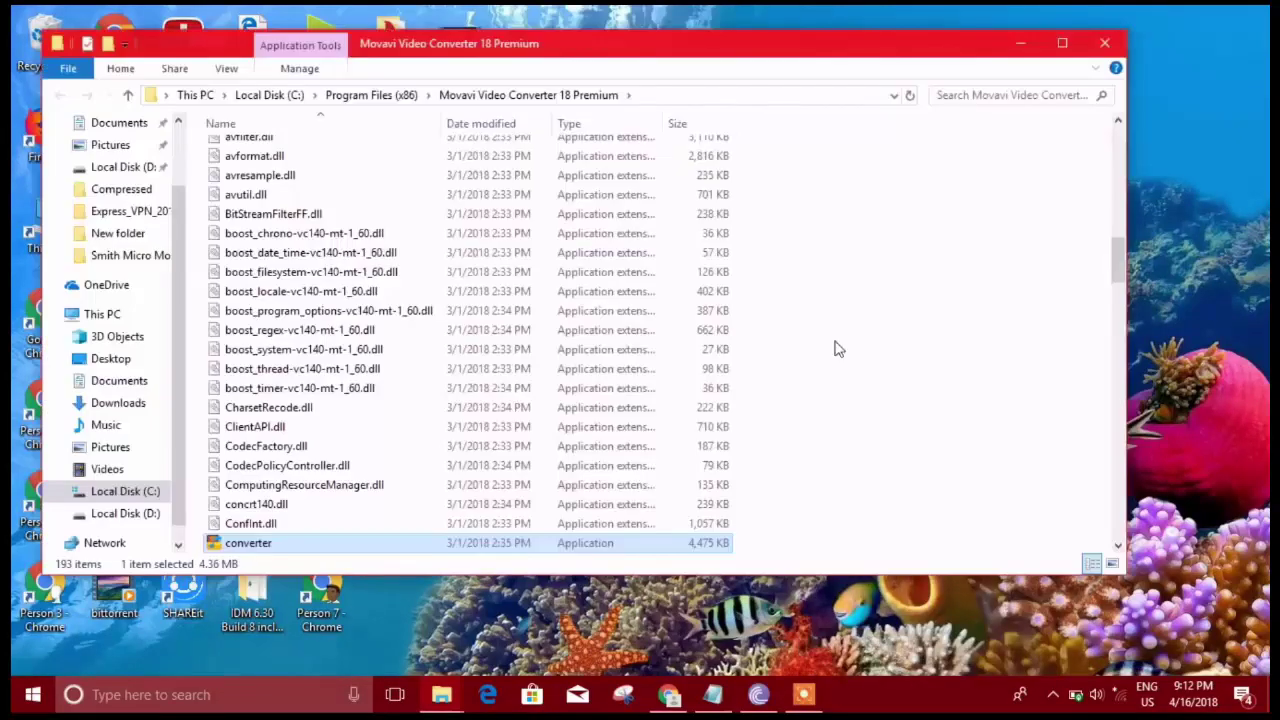
- Paste the copied patch files into the Movavi Video Converter 18 Premium program folder, granting administrator permission for all current items
right_click(827, 341)
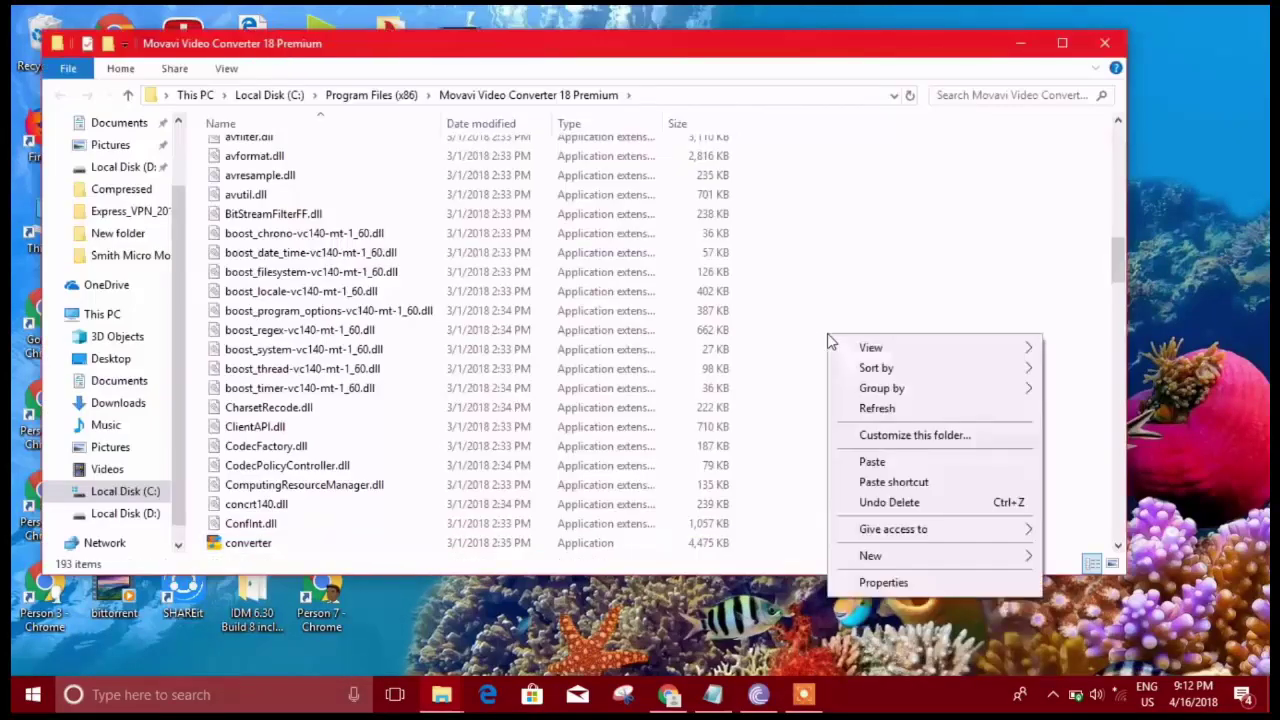
click(868, 461)
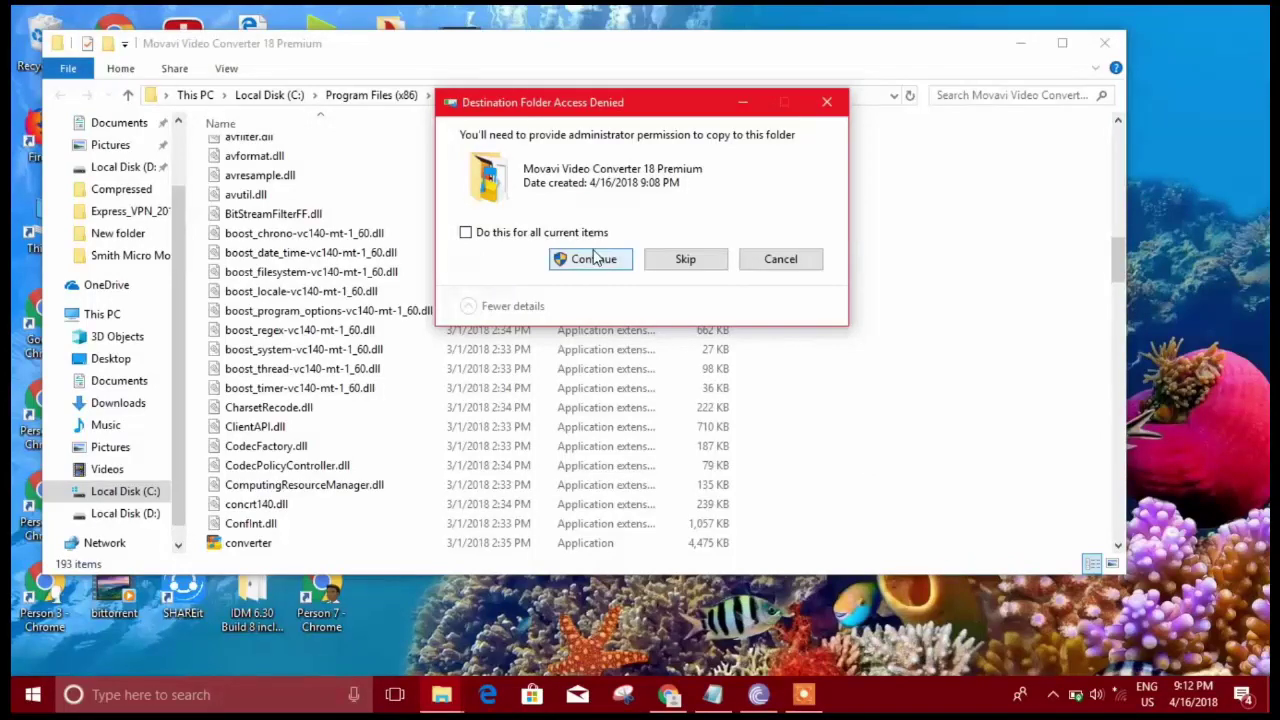
click(481, 236)
click(590, 259)
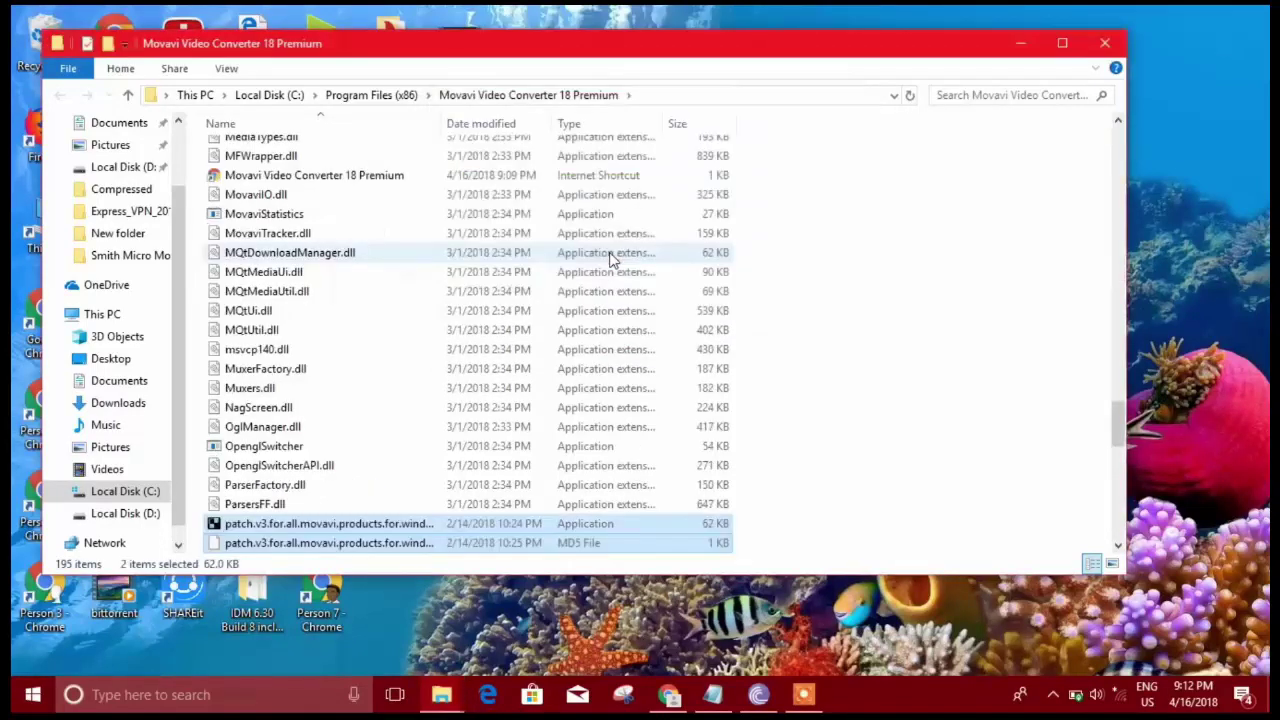
click(771, 431)
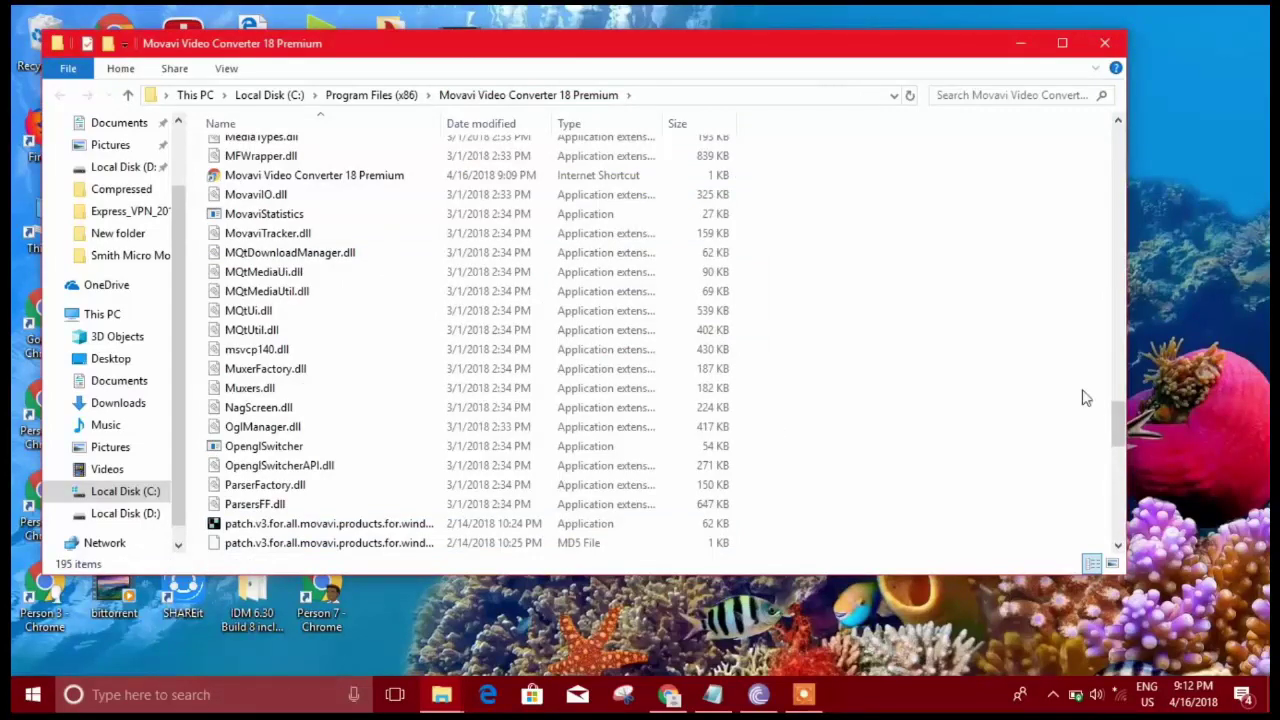
- Run the patch.v3.for.all.movavi.products.for.windows application from the program folder as administrator
scroll(930, 405, down, 4)
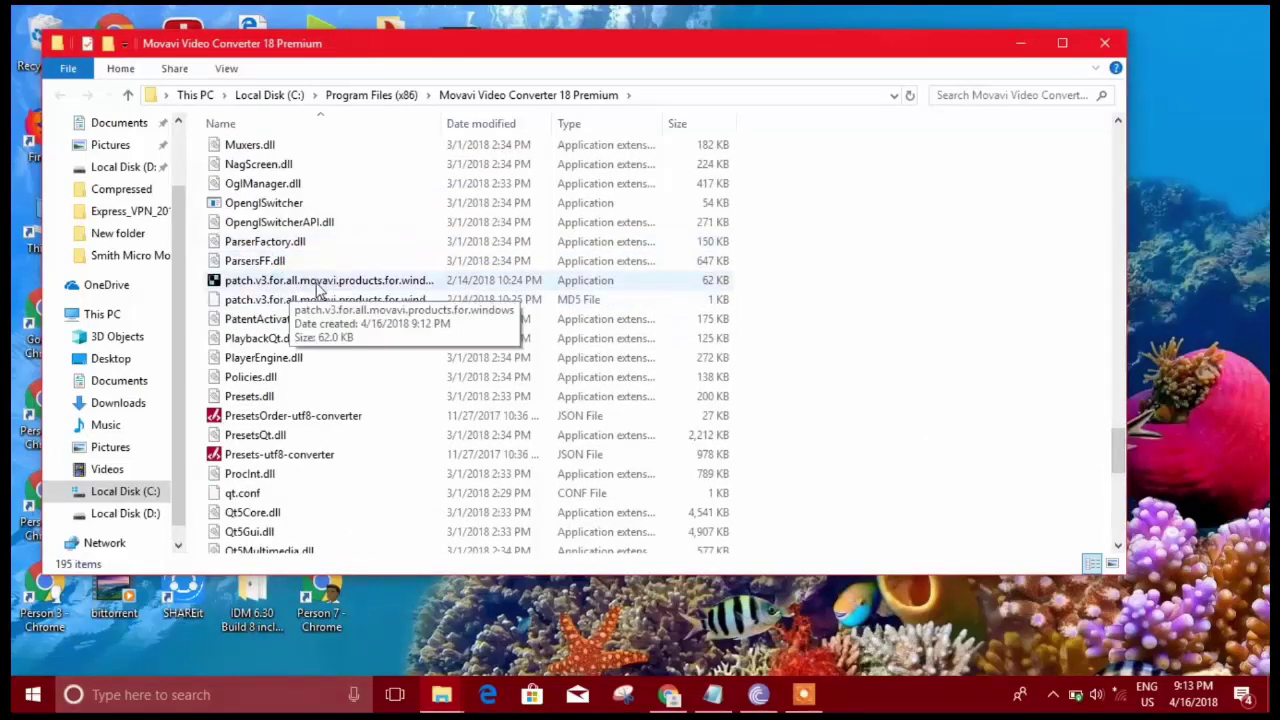
double_click(348, 280)
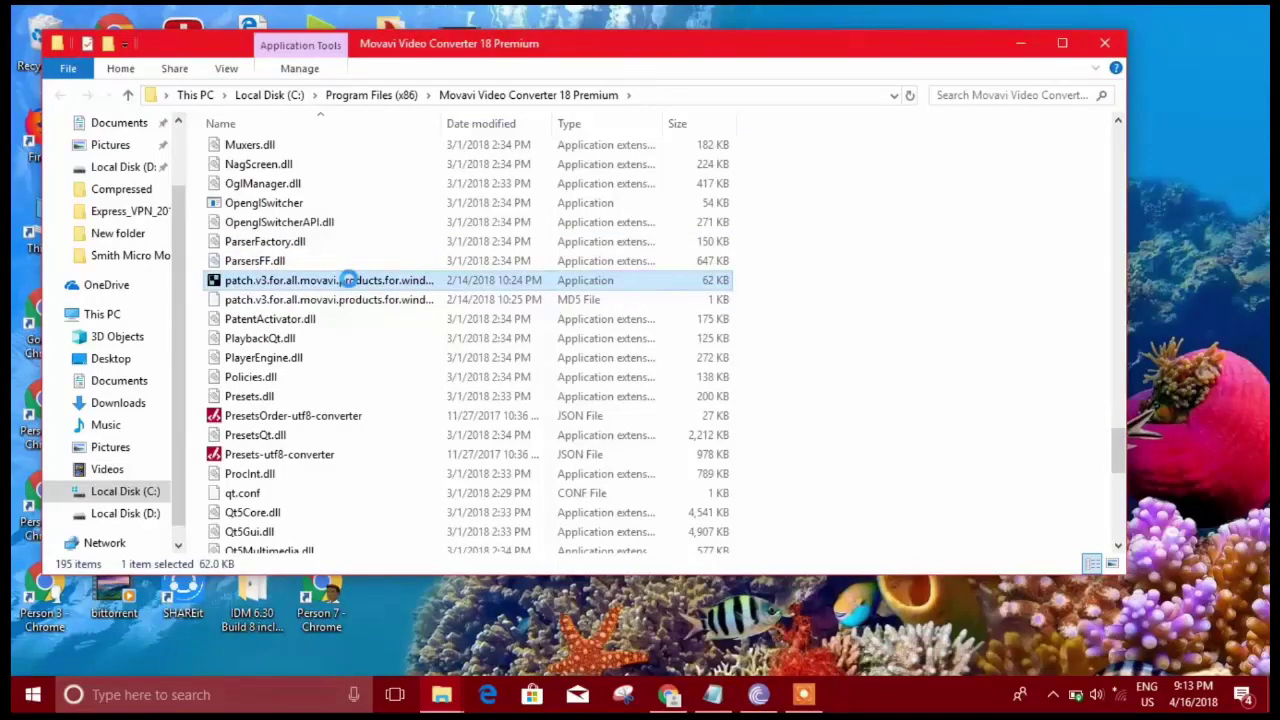
right_click(349, 281)
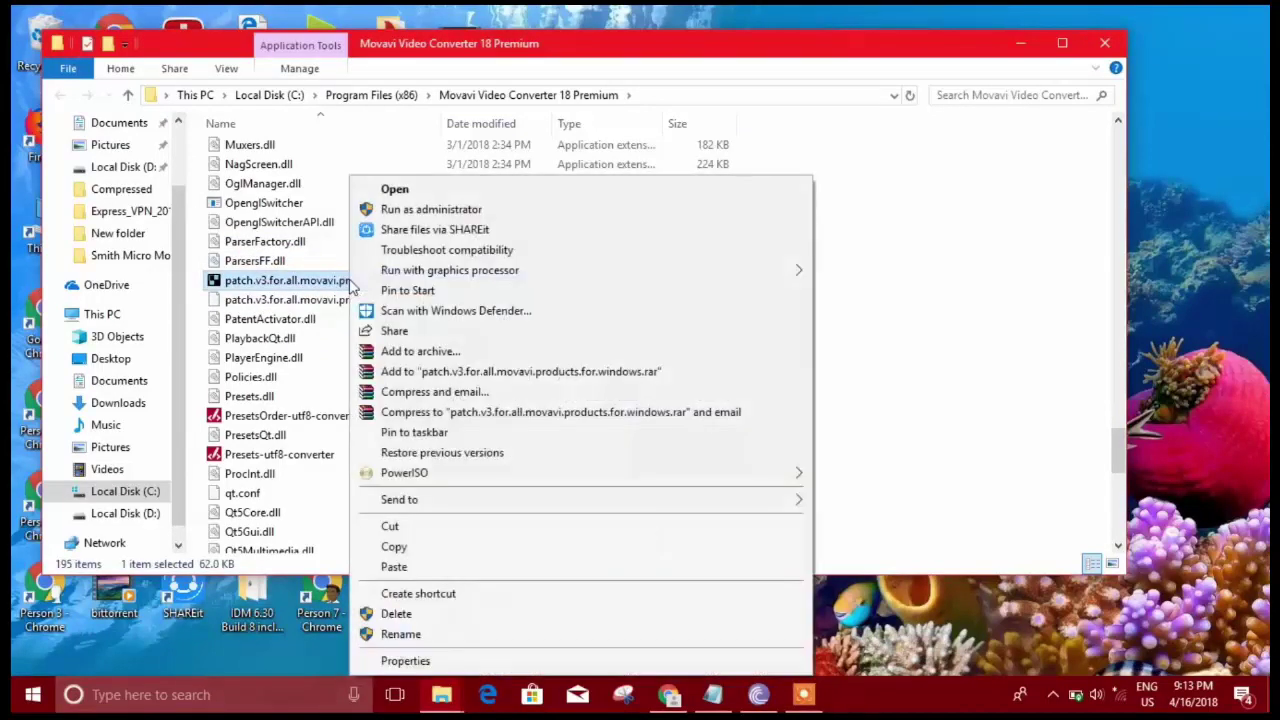
click(481, 212)
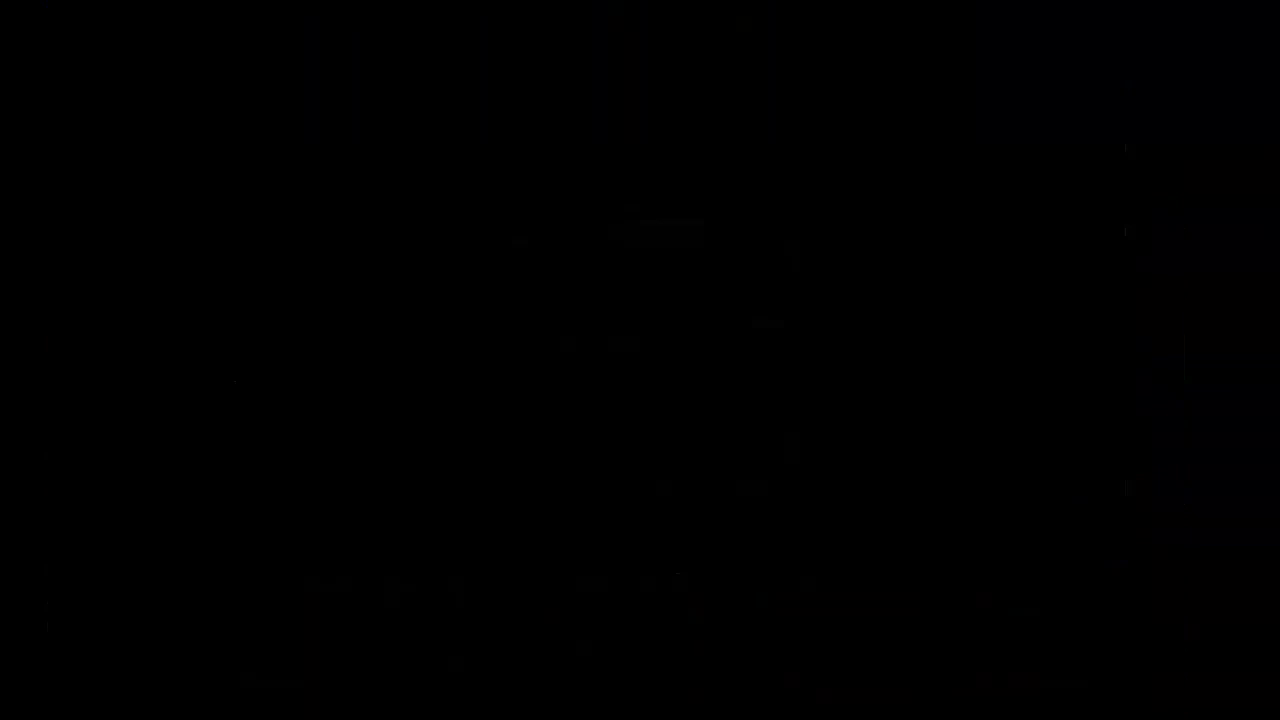
click(530, 500)
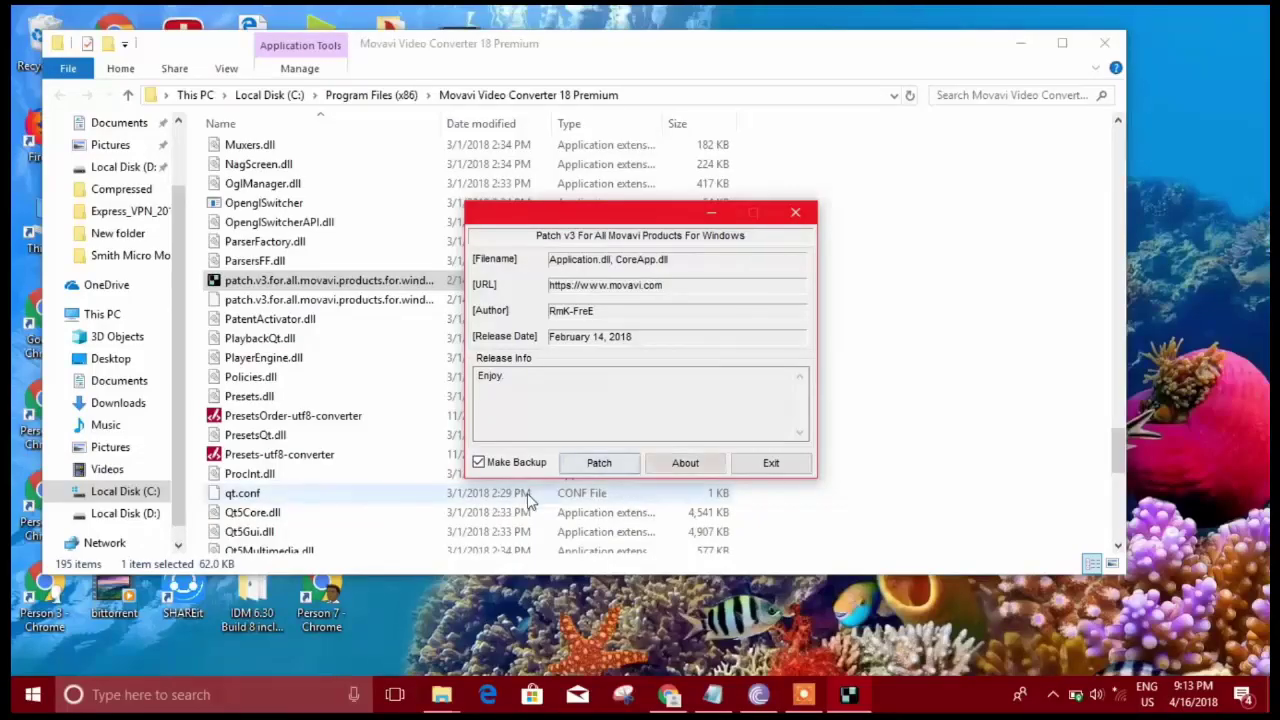
- Apply the patch with Make Backup enabled, close the patcher and minimize the program folder window
click(600, 464)
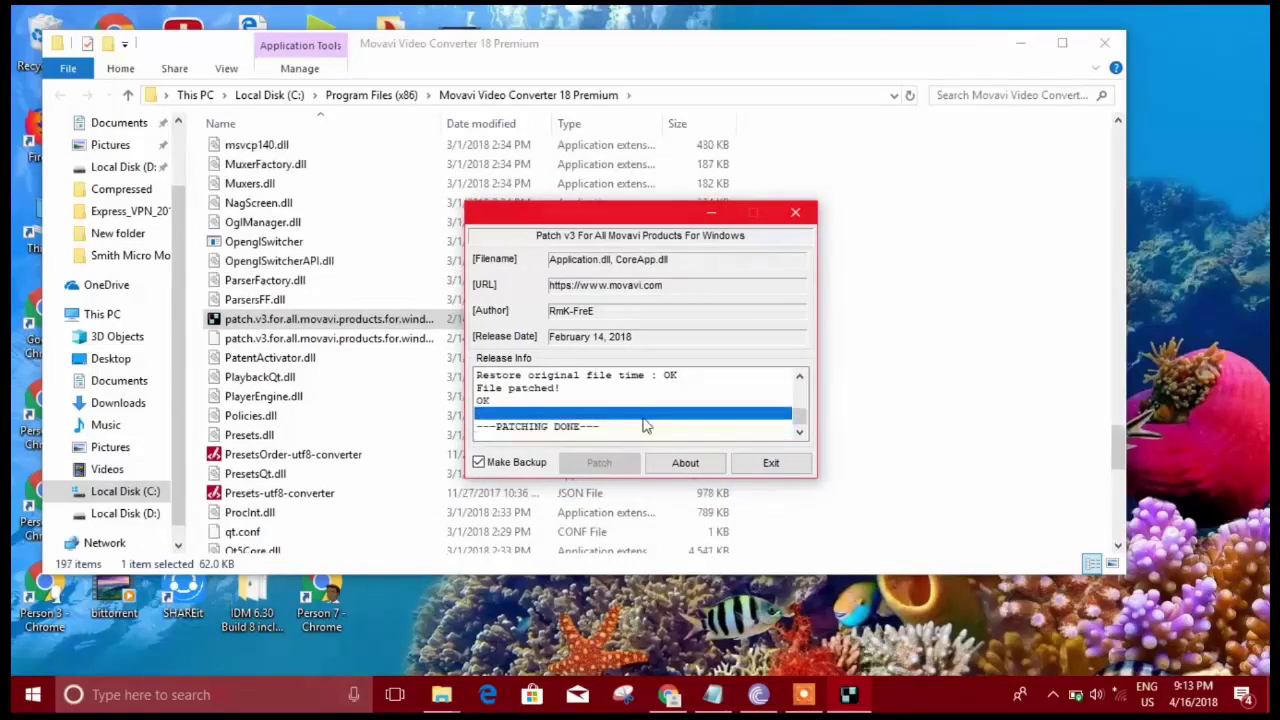
click(797, 214)
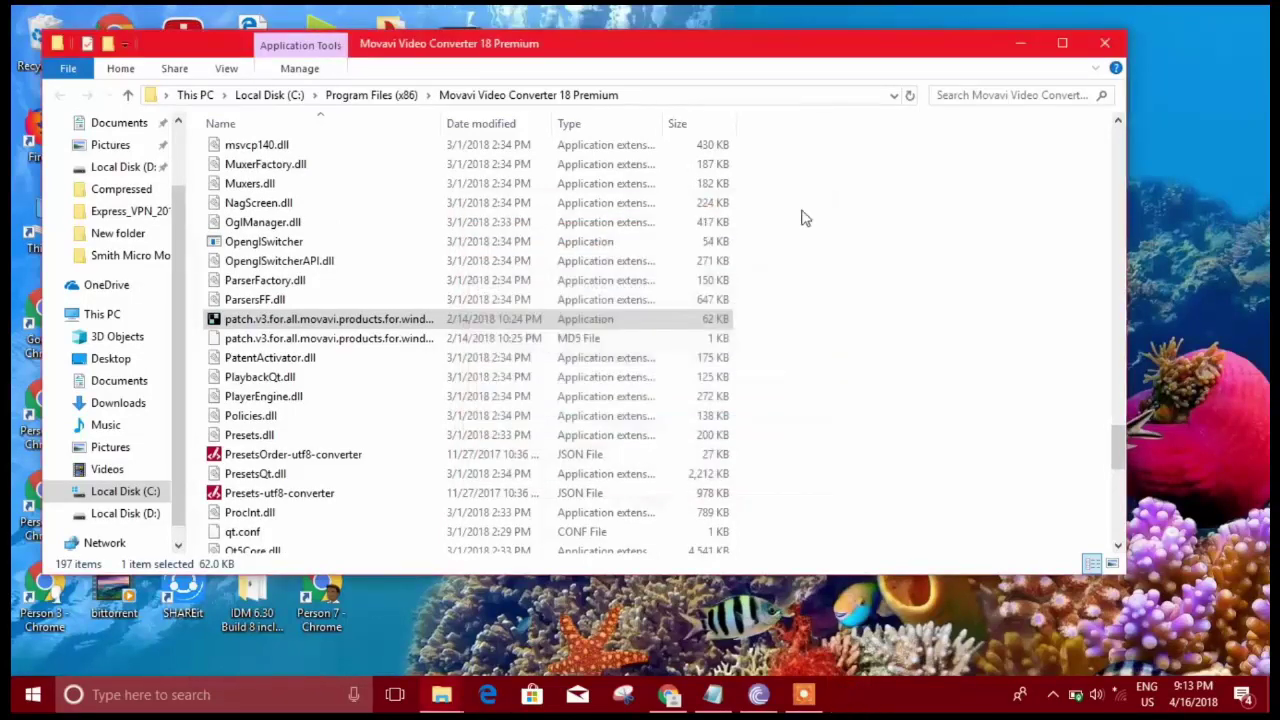
click(1022, 42)
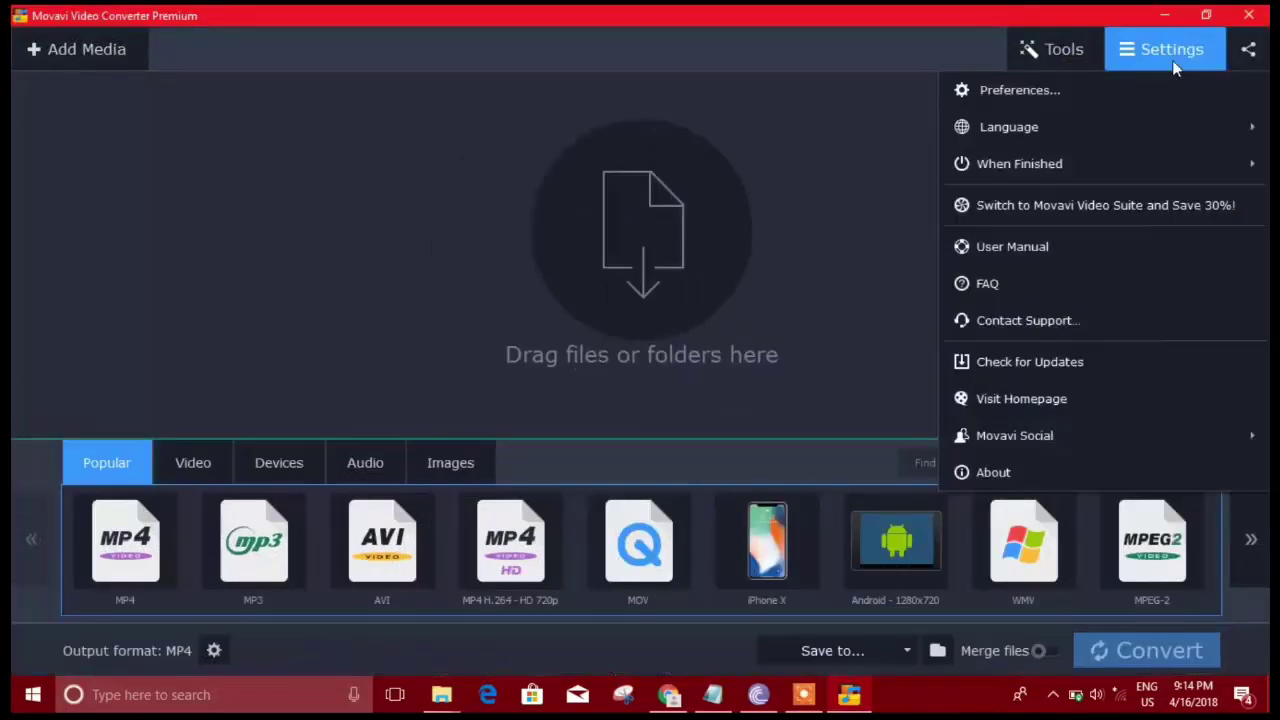
- Examine Movavi Video Converter Premium's About information and its available settings options
mouse_move(1104, 178)
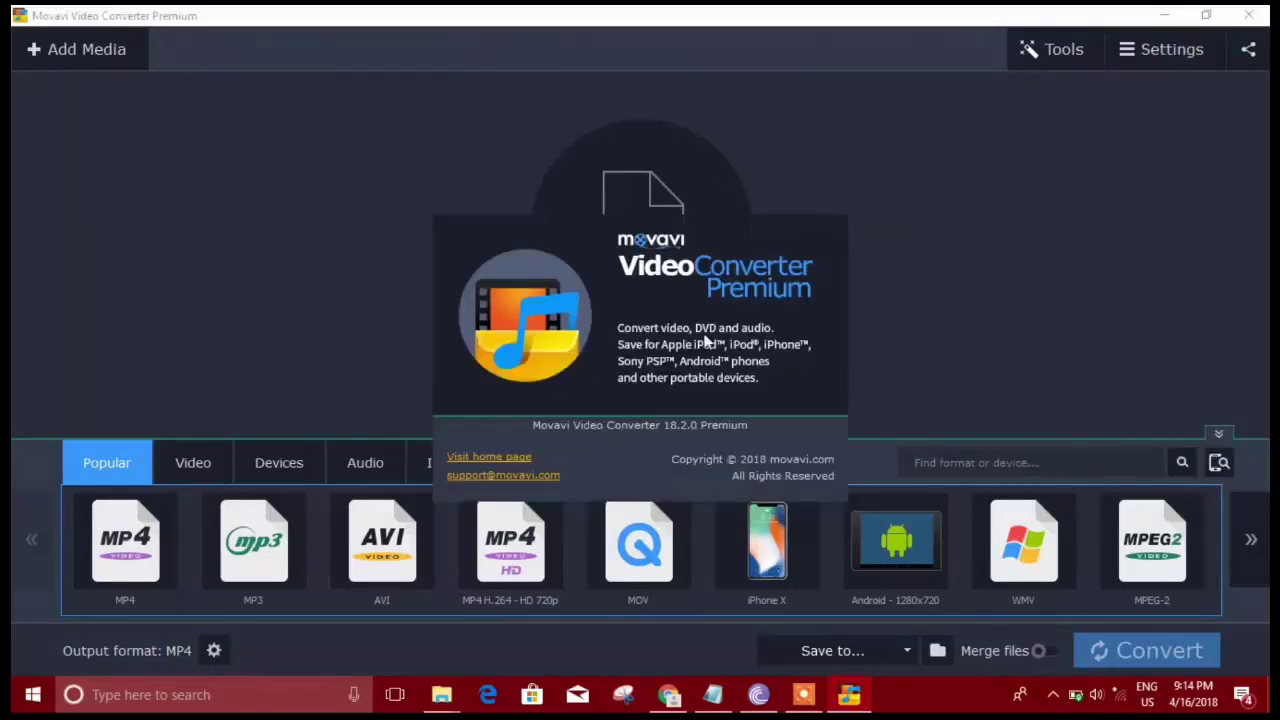
click(1186, 50)
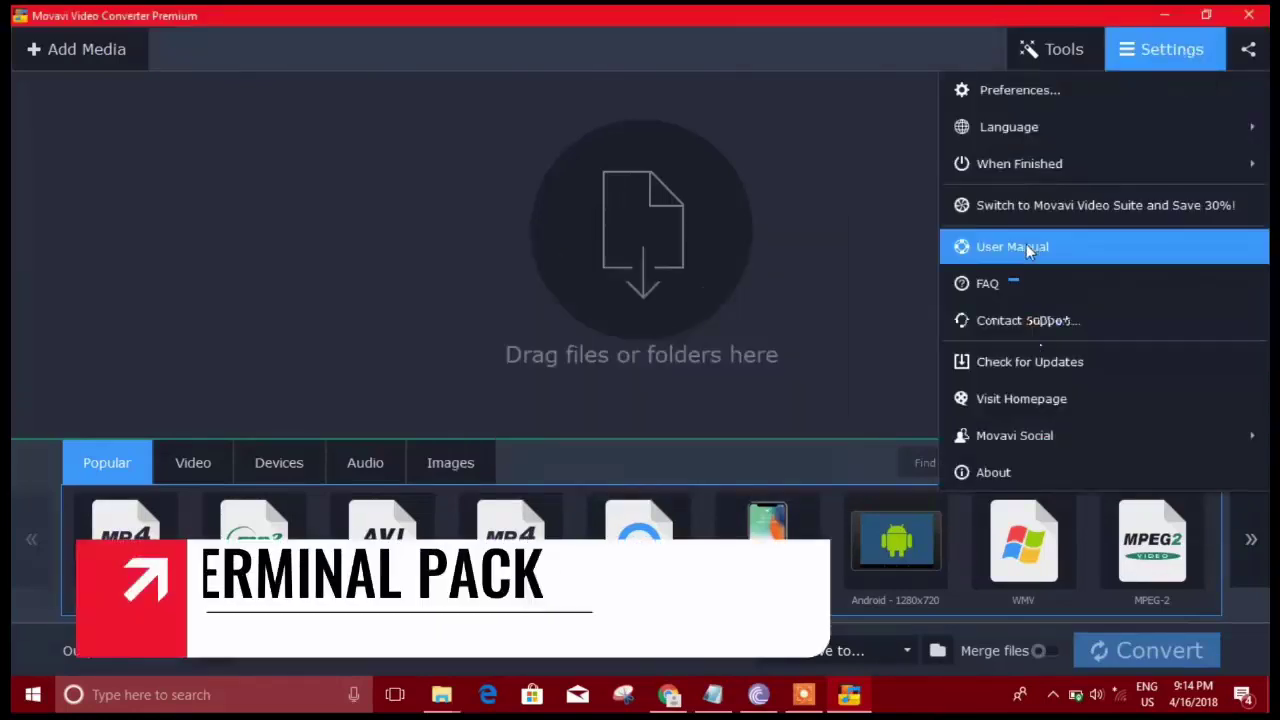